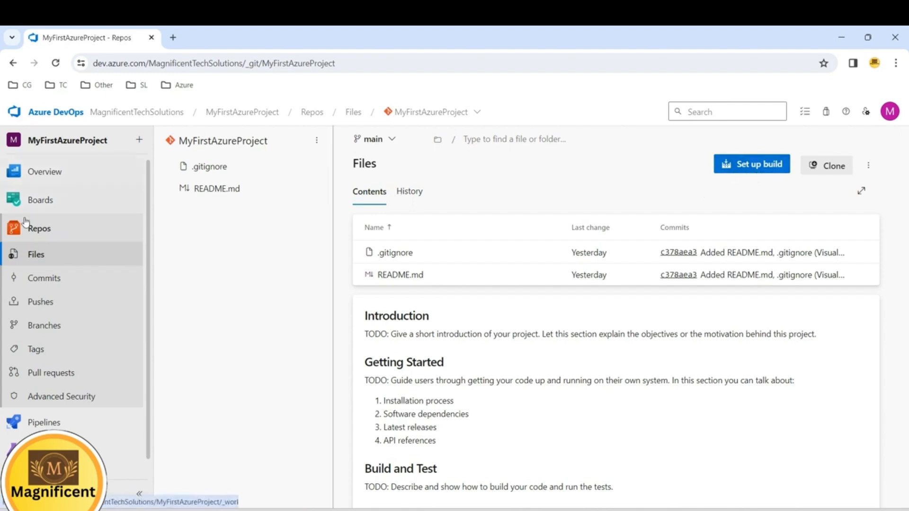
click(468, 112)
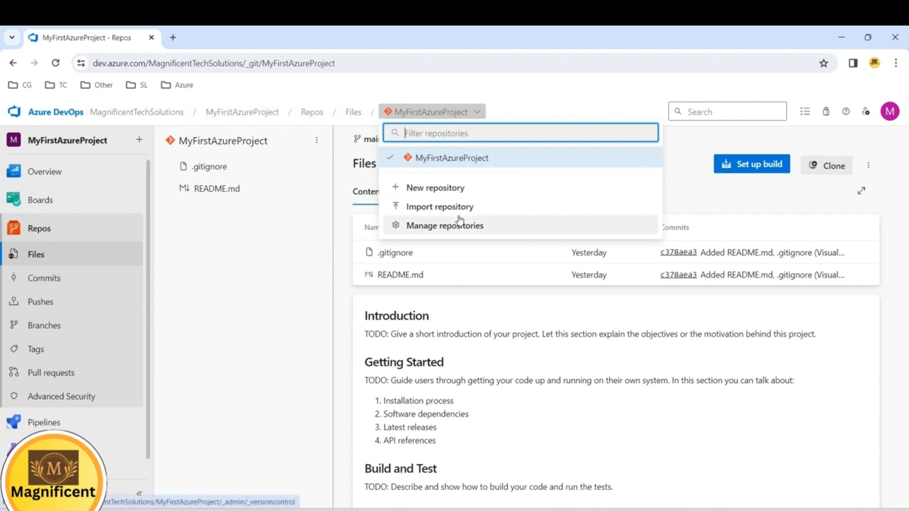
click(303, 266)
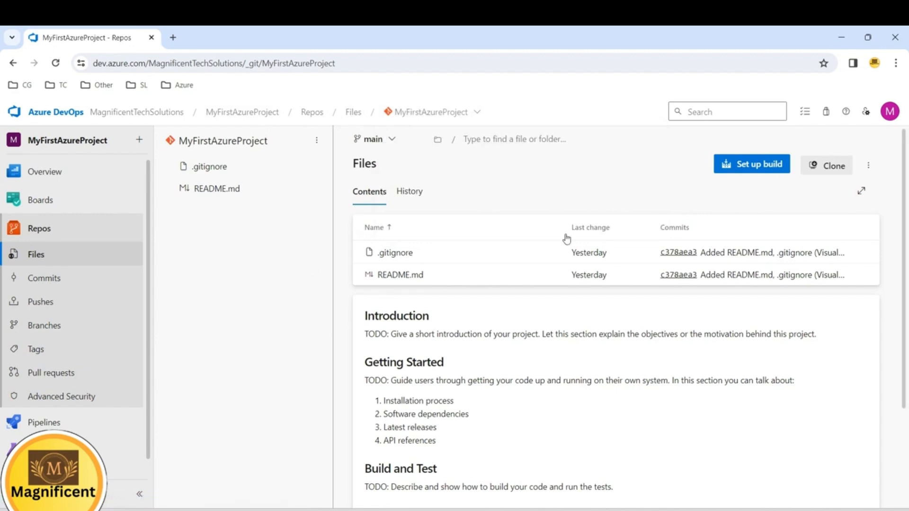
- Start cloning the MyFirstAzureProject repository with Visual Studio as the IDE and allow the browser to open it
click(832, 166)
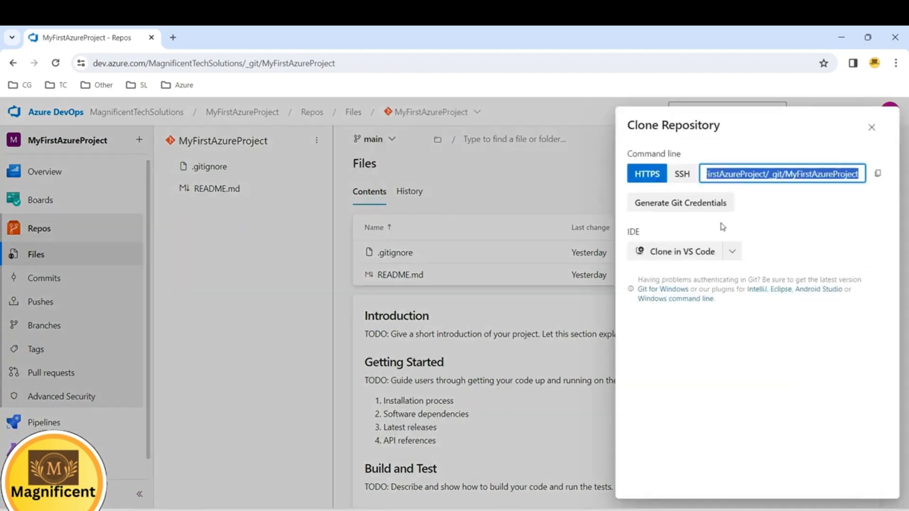
click(733, 253)
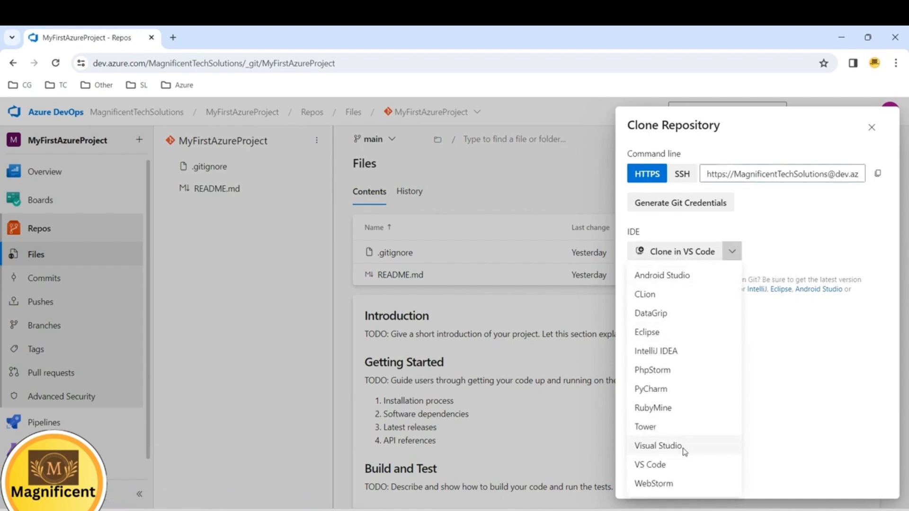
click(658, 445)
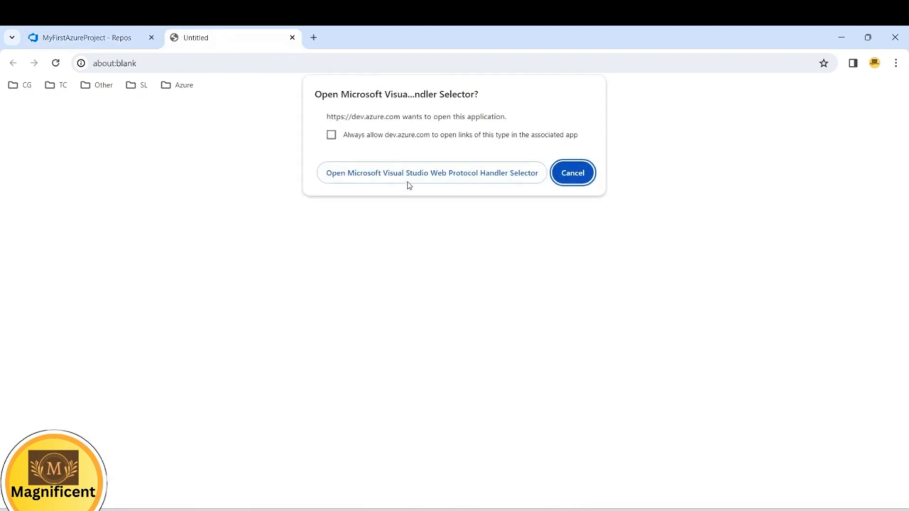
click(449, 176)
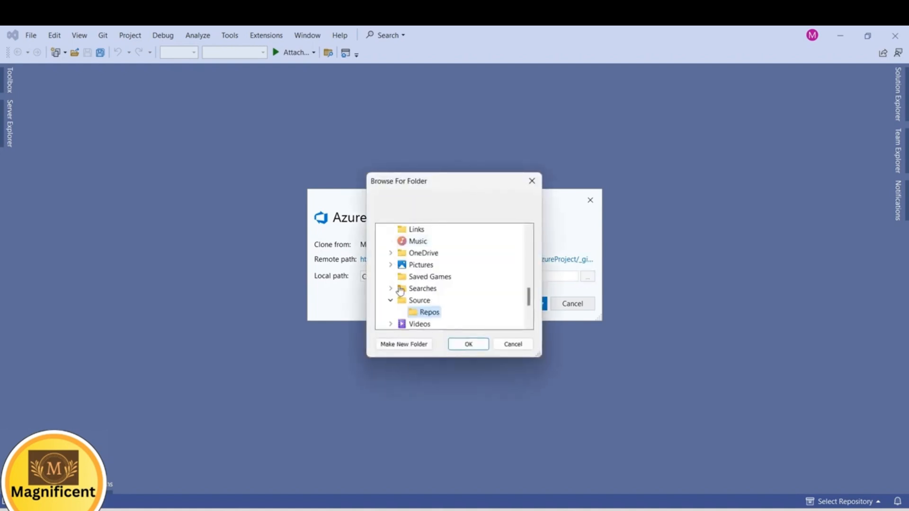
- Clone the repository to the local path D:\Magnificent\AzureProjects, authenticating with the already signed-in Microsoft account
scroll(427, 308, down, 2)
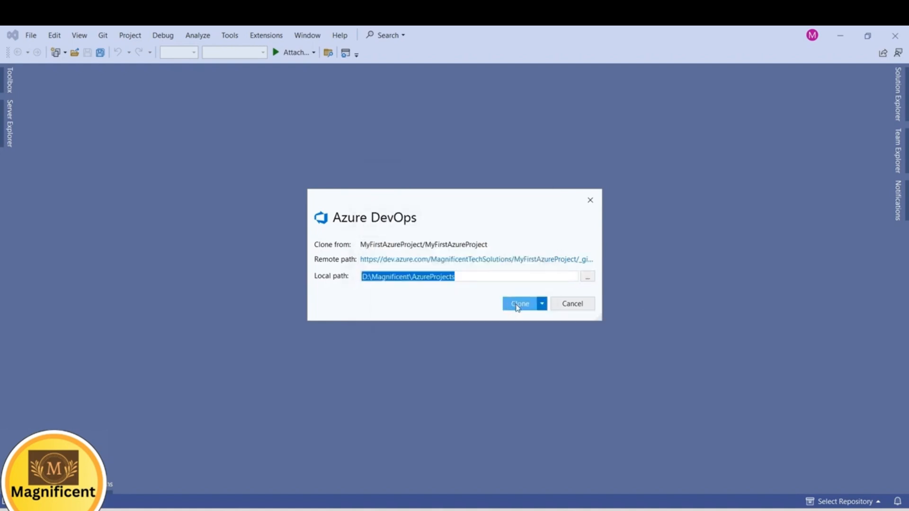
click(517, 305)
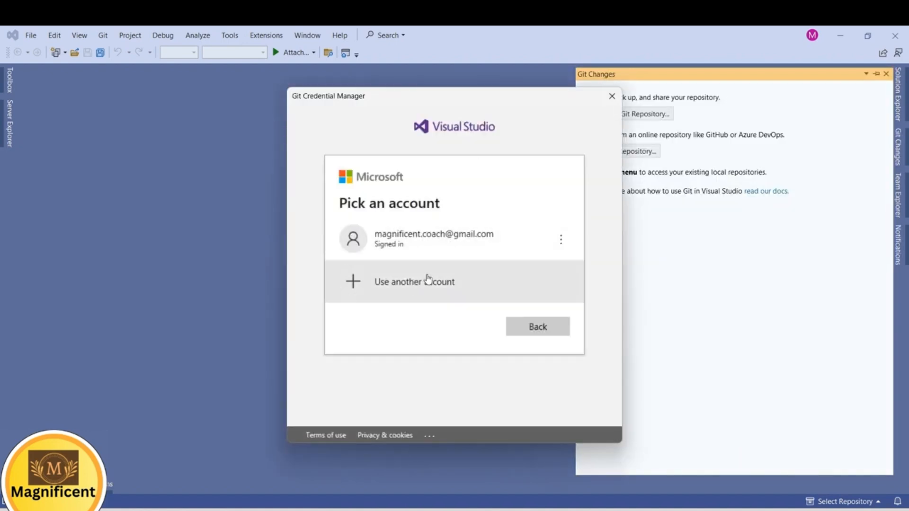
click(420, 250)
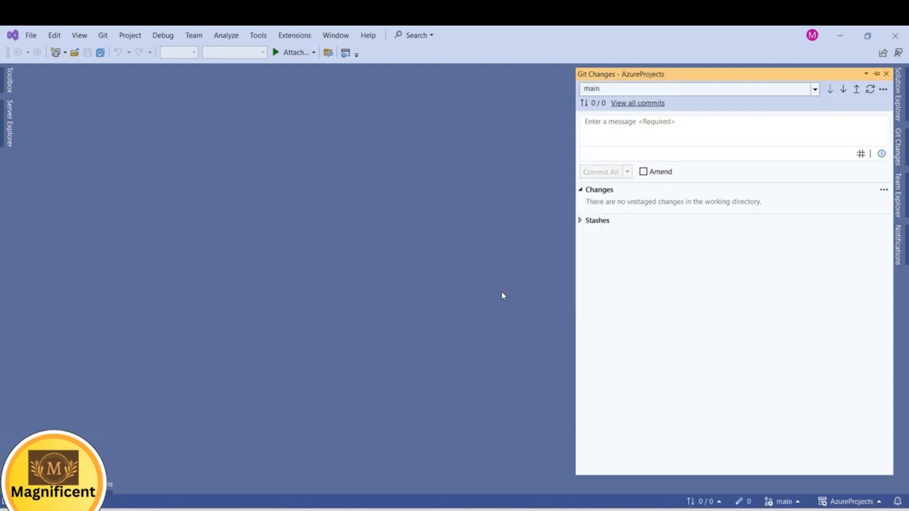
- Examine the cloned folder in Solution Explorer along with the active repository and its local branches
click(901, 87)
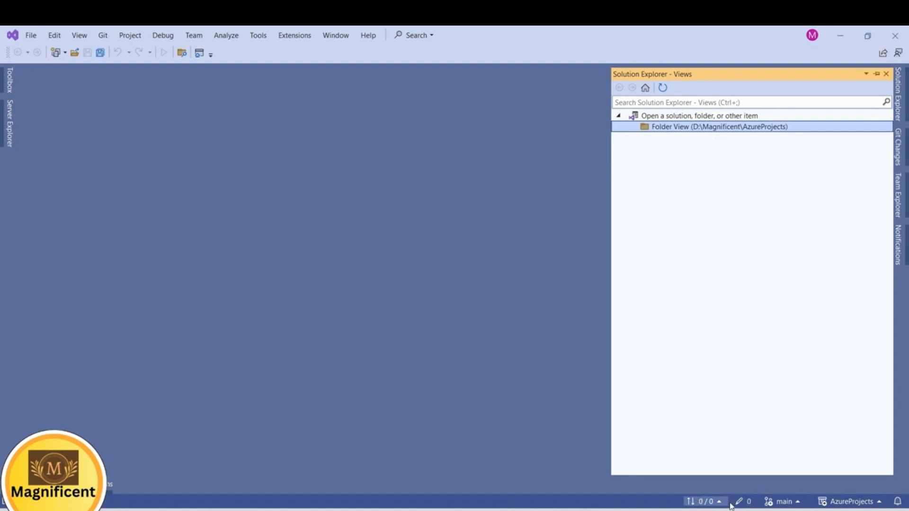
click(878, 504)
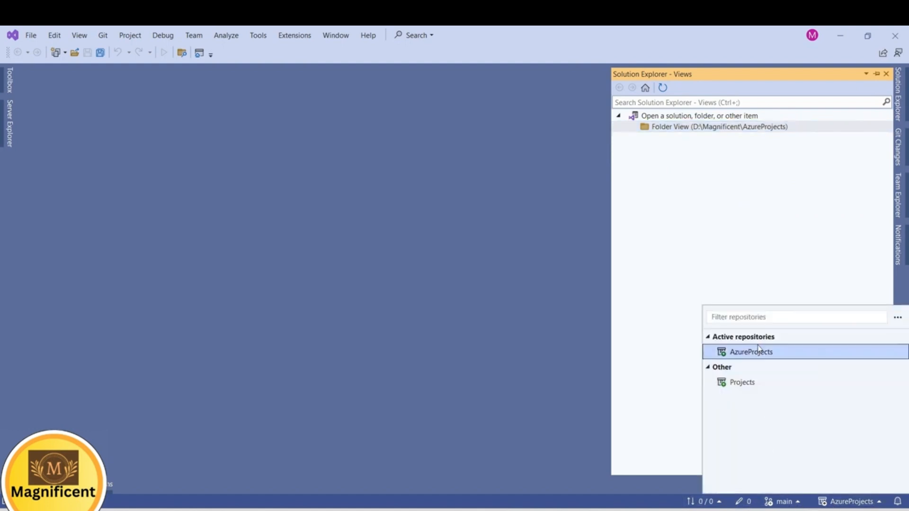
click(798, 505)
click(798, 505)
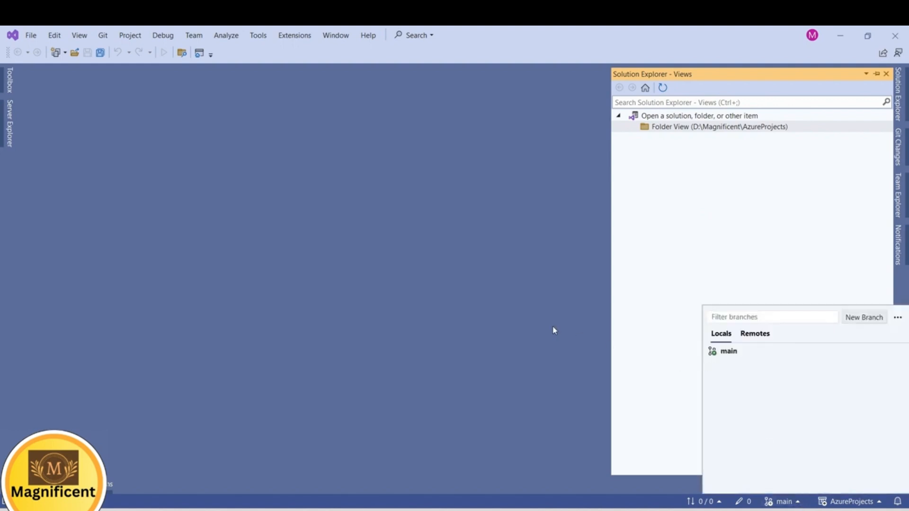
click(532, 323)
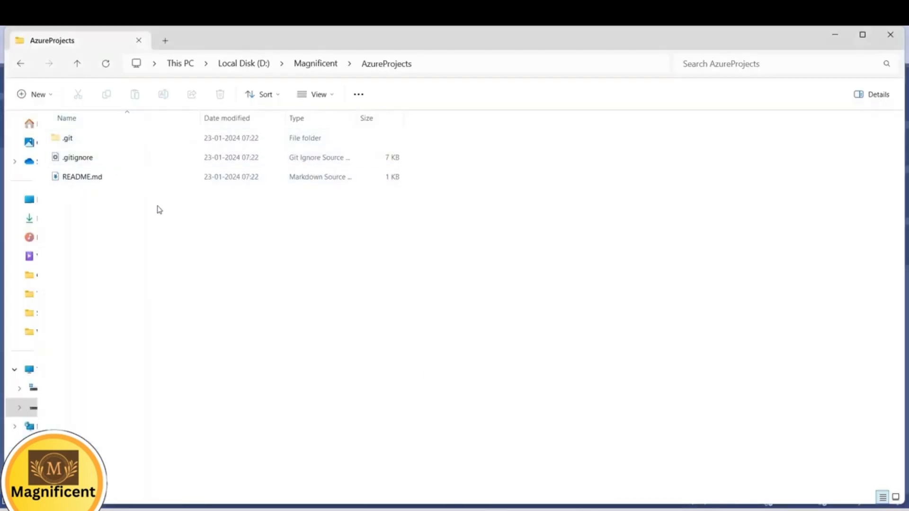
- Inspect the .gitignore and README.md files in the cloned AzureProjects folder in File Explorer
click(101, 157)
click(100, 178)
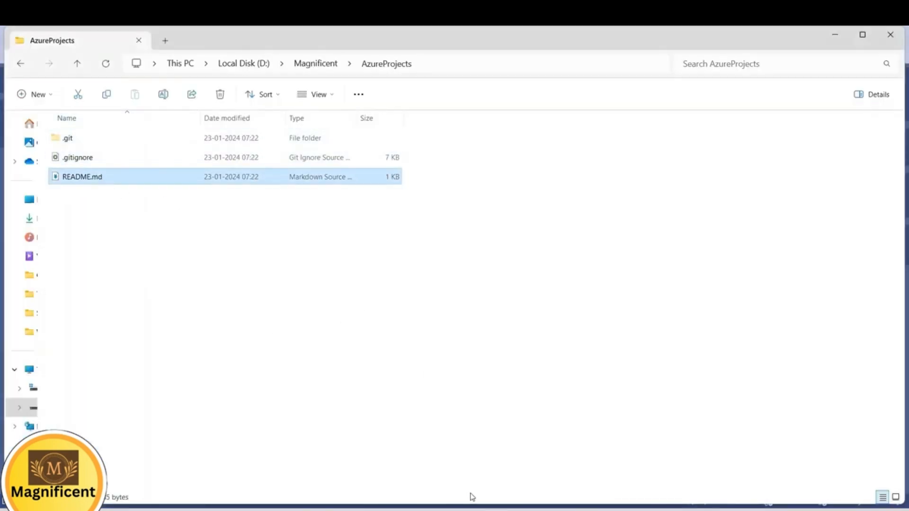
click(520, 466)
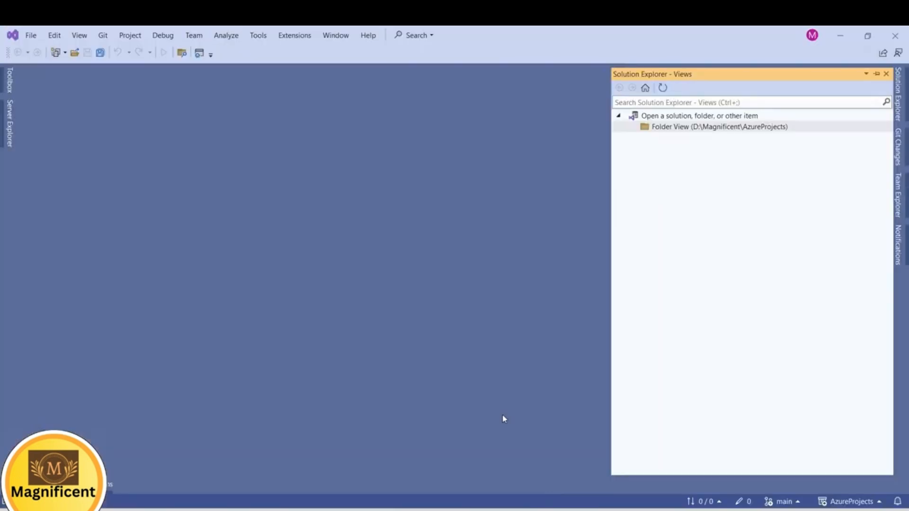
- Start a new project in Visual Studio from the C# Console App template
right_click(707, 128)
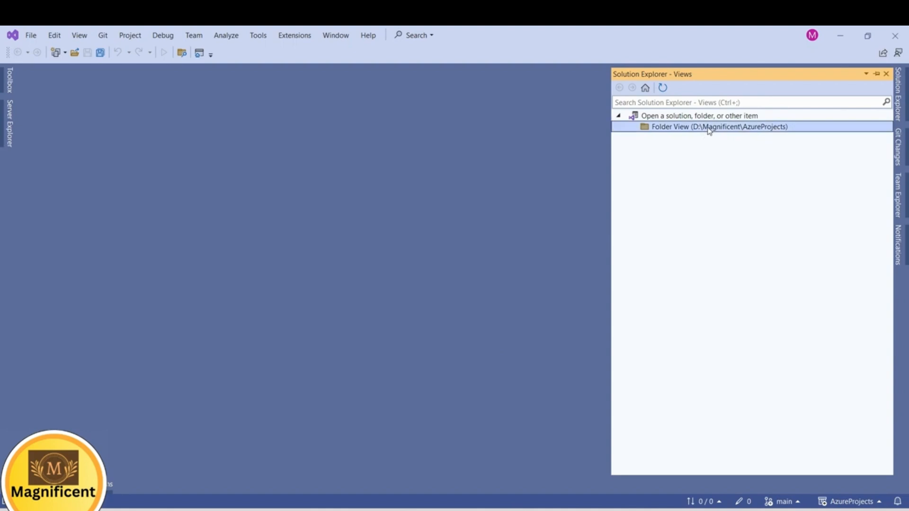
click(31, 35)
mouse_move(153, 53)
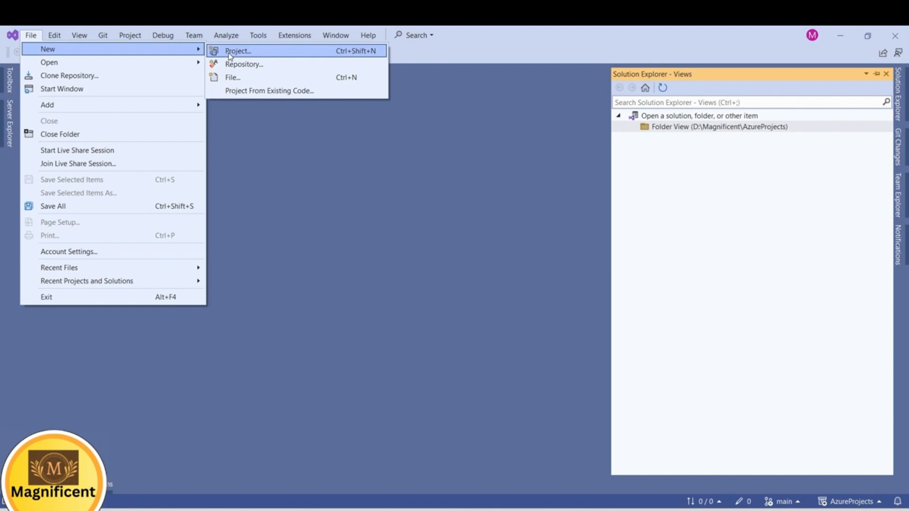
click(242, 52)
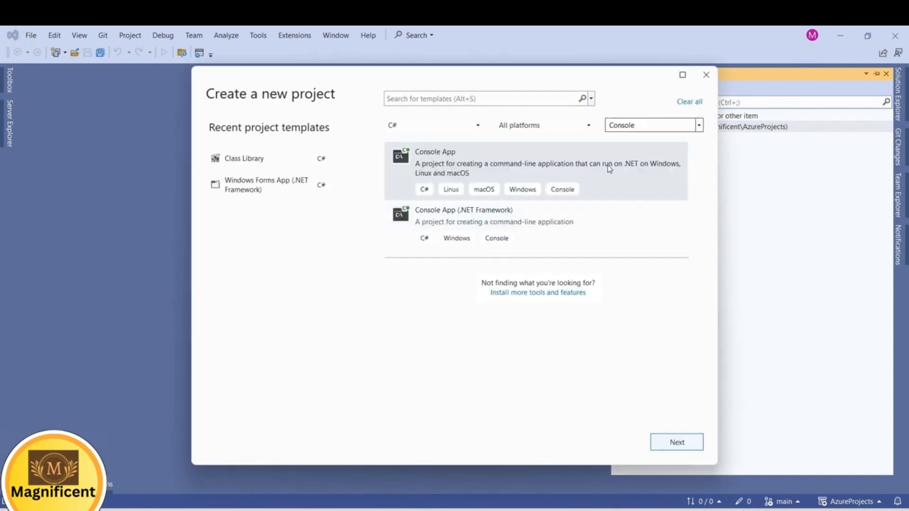
click(675, 442)
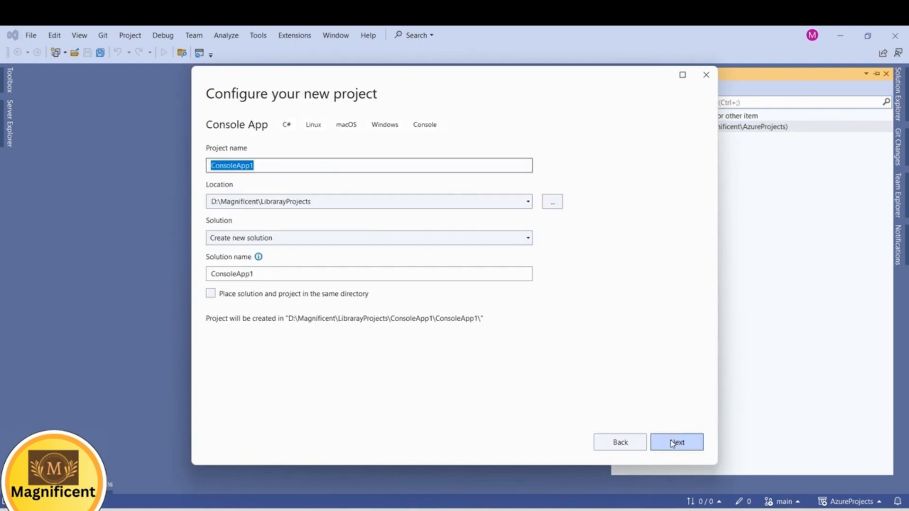
- Set the project location to D:\Magnificent\AzureProjects and create the project with the default name ConsoleApp1
click(551, 201)
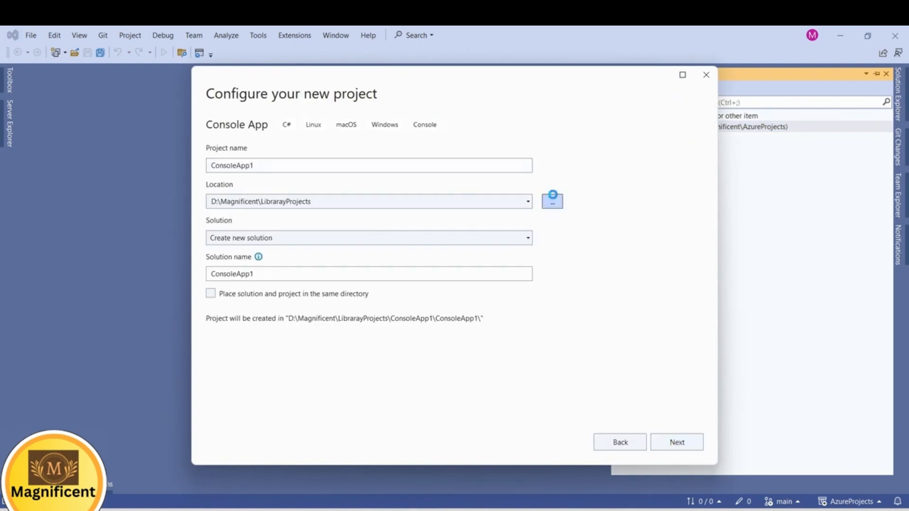
click(333, 99)
double_click(358, 180)
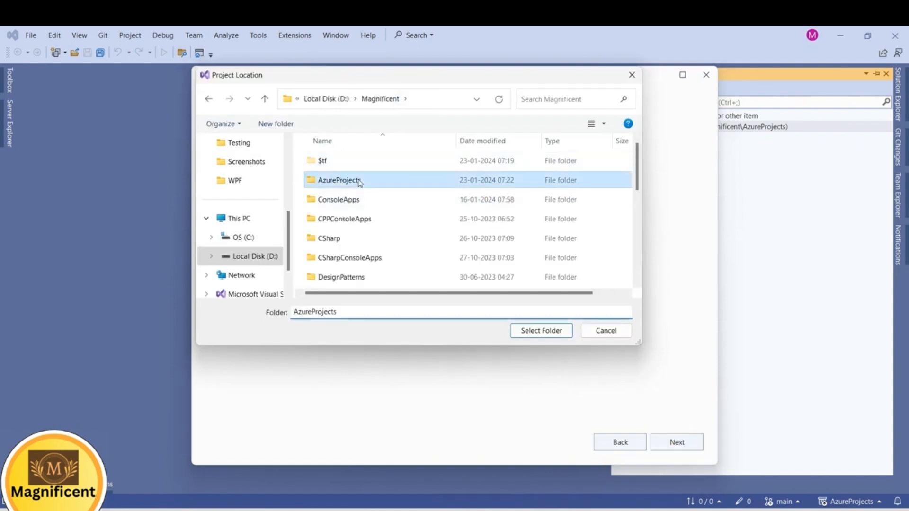
click(531, 333)
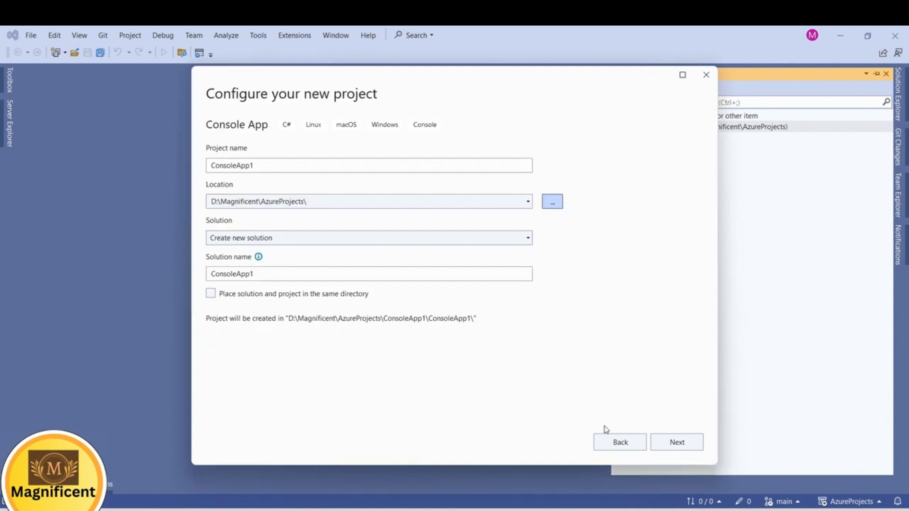
click(680, 445)
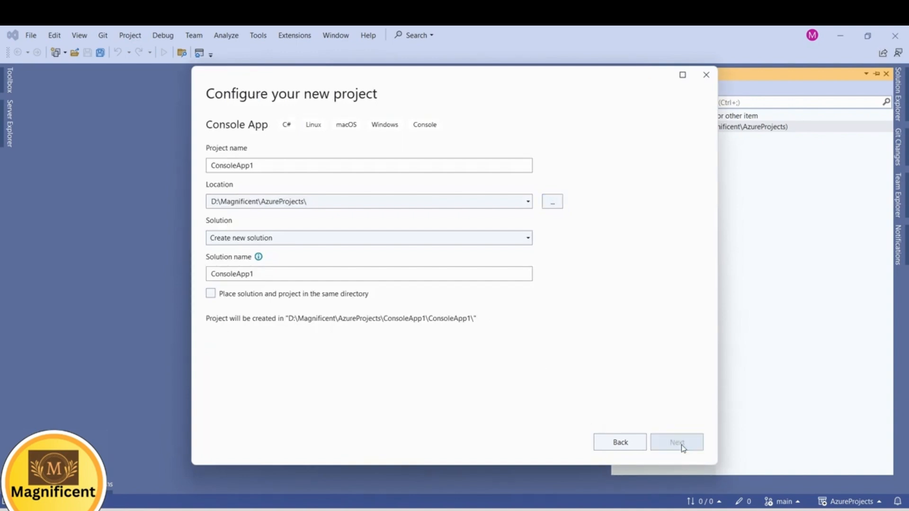
click(683, 442)
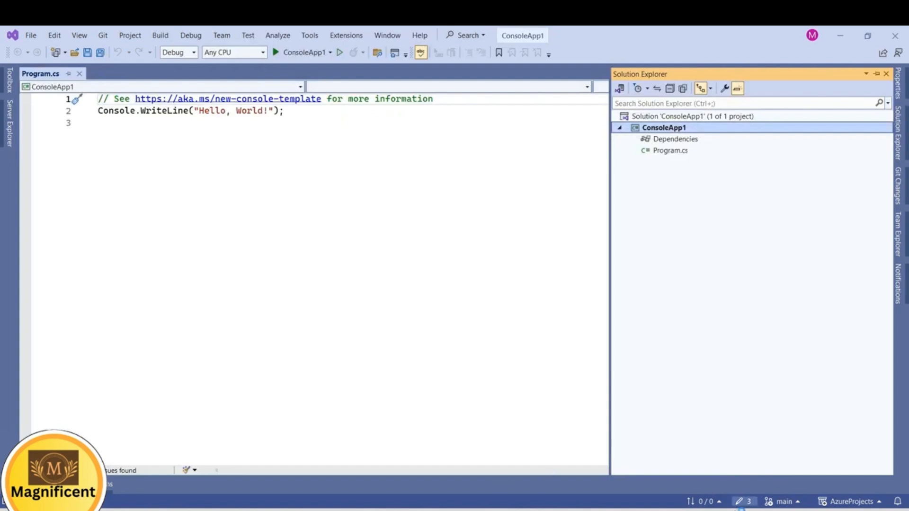
- Inspect the new project's pending Git changes and run ConsoleApp1 to view its console output
click(749, 501)
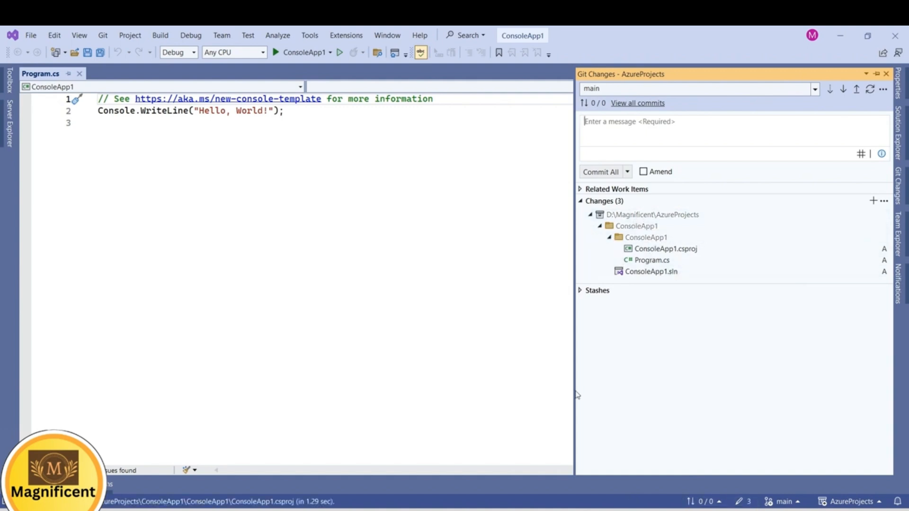
click(408, 303)
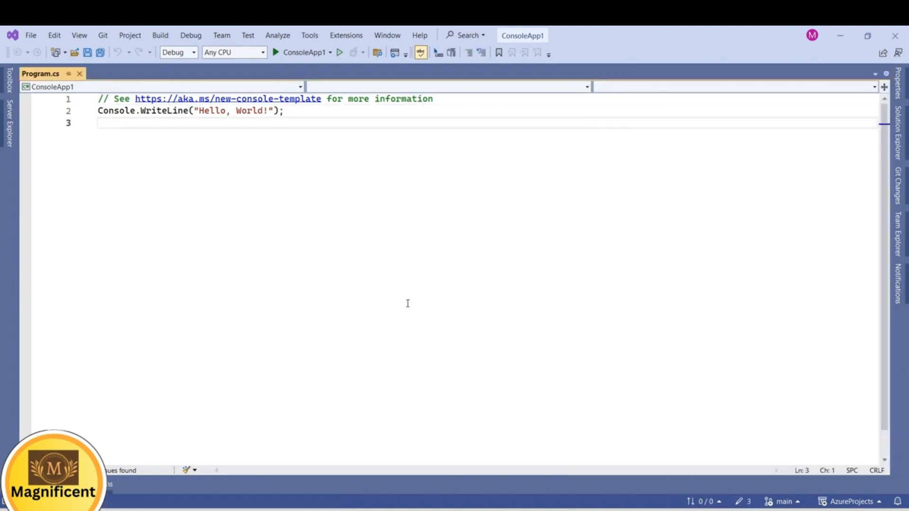
key(ctrl+shift+b)
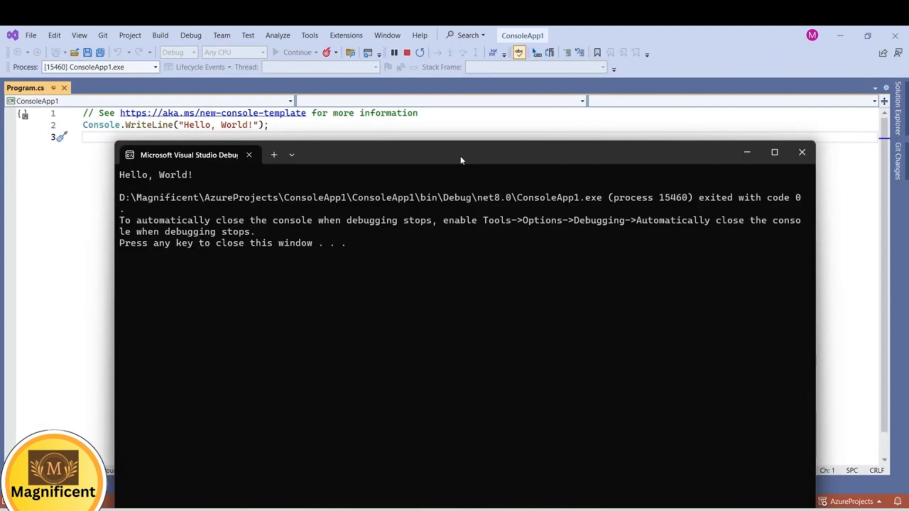
drag(462, 160, 405, 168)
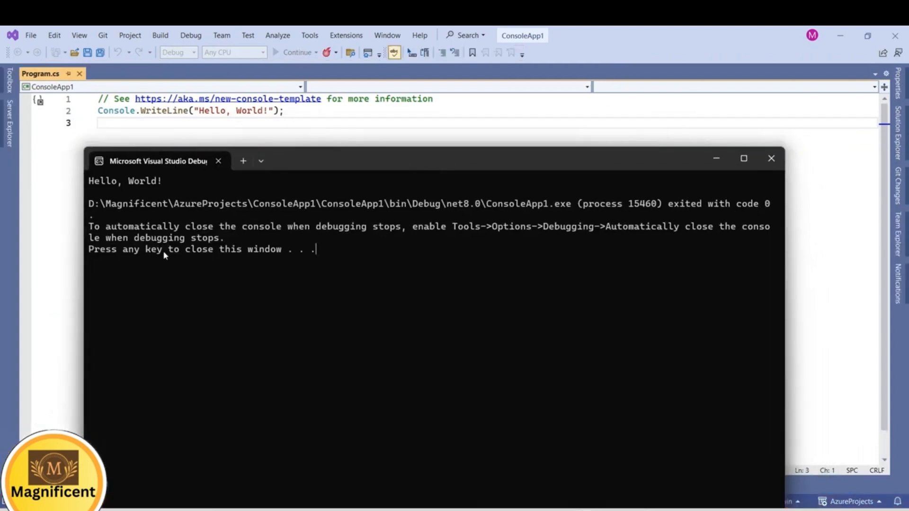
click(771, 158)
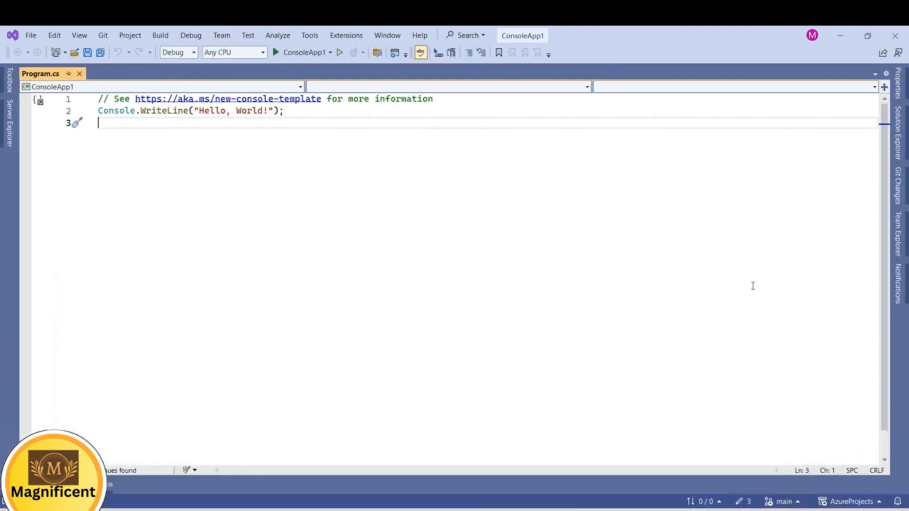
- Stage all pending changes of ConsoleApp1 in the AzureProjects repository
click(742, 501)
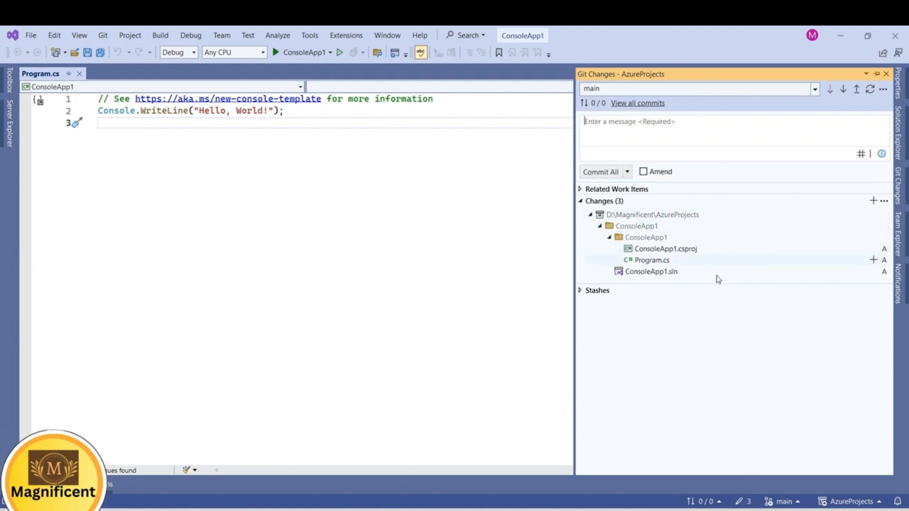
click(579, 202)
click(579, 201)
mouse_move(867, 254)
click(873, 201)
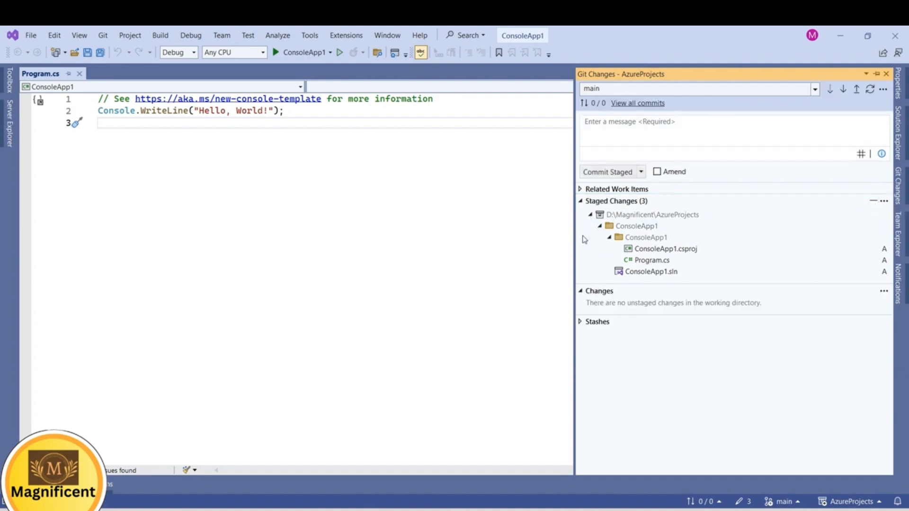
- Commit the staged changes to the main branch with the message "Initial project repository added"
click(637, 138)
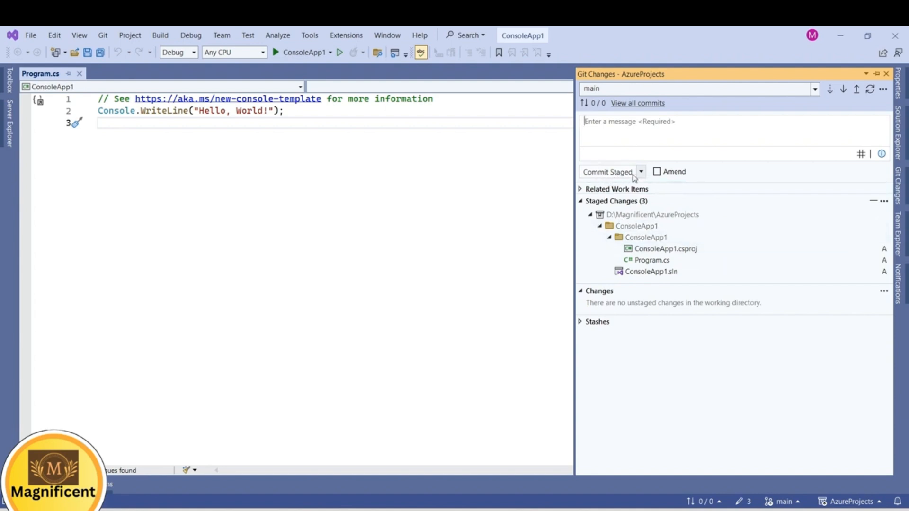
click(627, 141)
text(Initial project repository added)
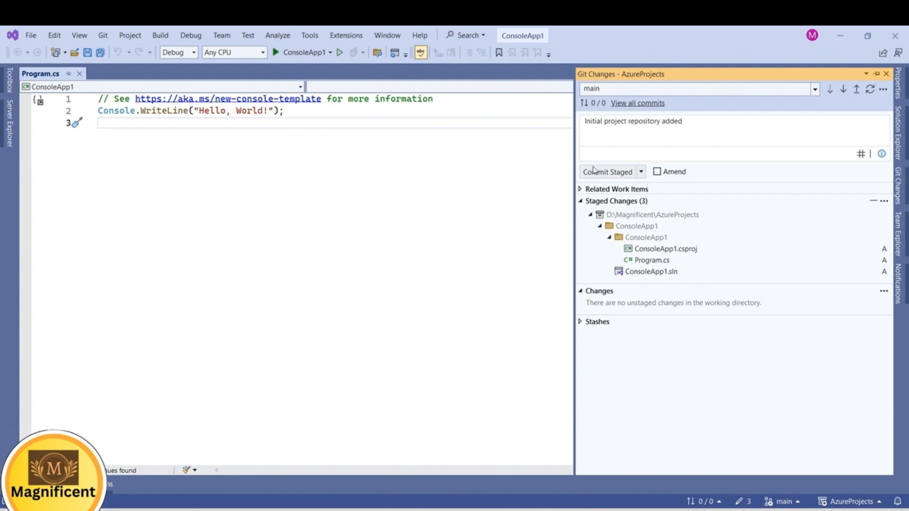
drag(585, 121, 622, 121)
drag(628, 121, 690, 122)
click(692, 121)
click(619, 173)
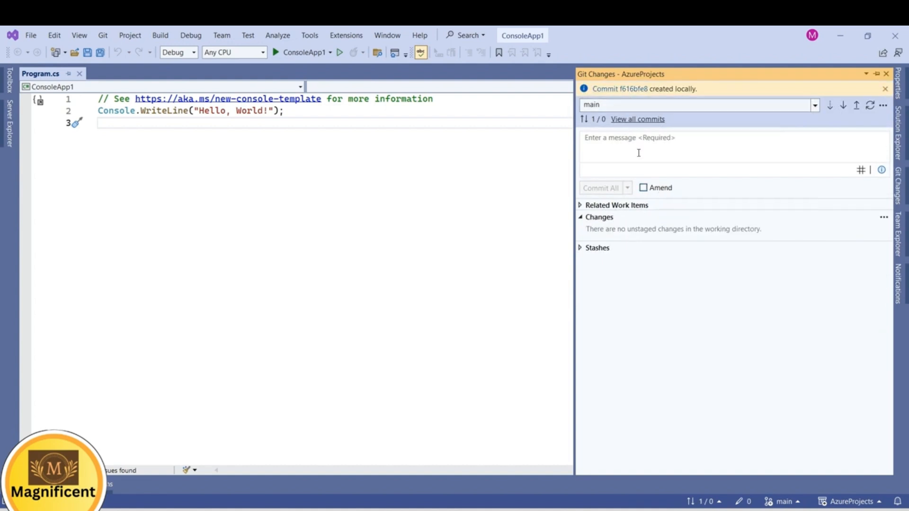
- Push the local commit on the main branch to the remote Azure DevOps repository
click(721, 502)
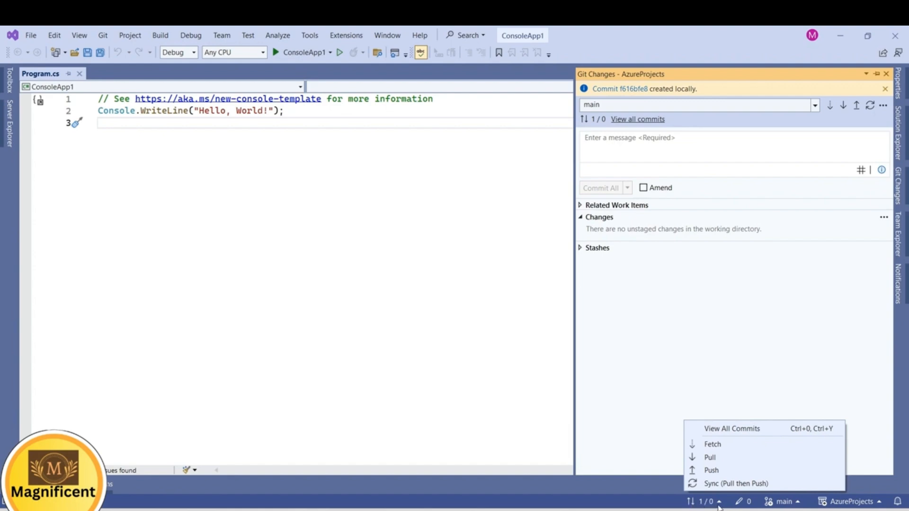
click(857, 107)
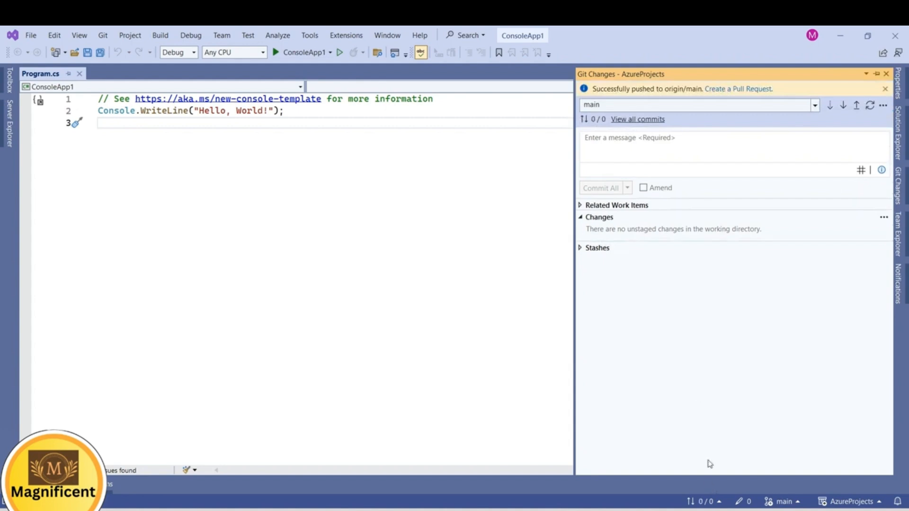
- Switch to Azure DevOps in the browser, dismiss the Clone Repository pane and view the commits of MyFirstAzureProject
click(494, 286)
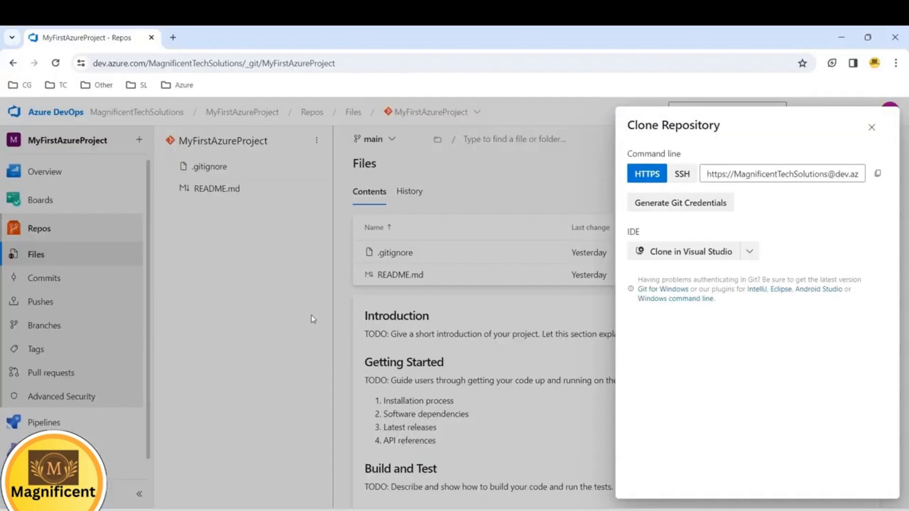
click(290, 297)
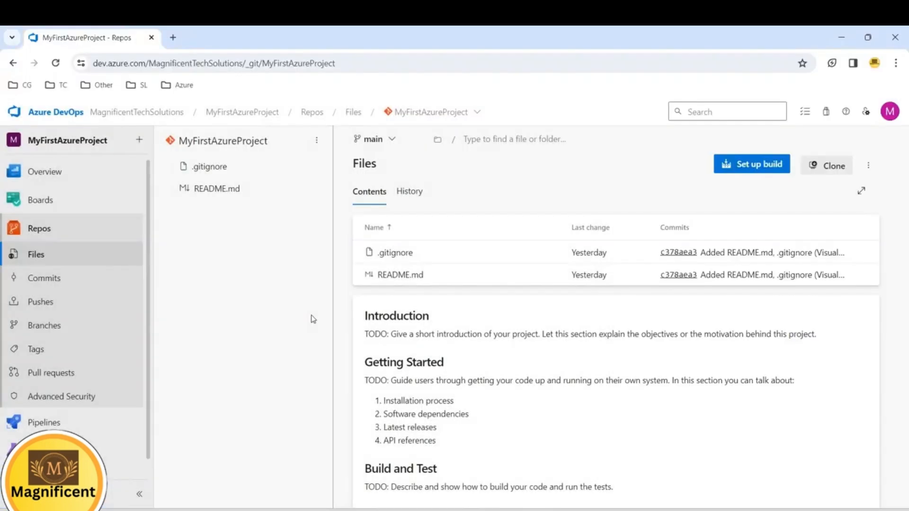
click(42, 280)
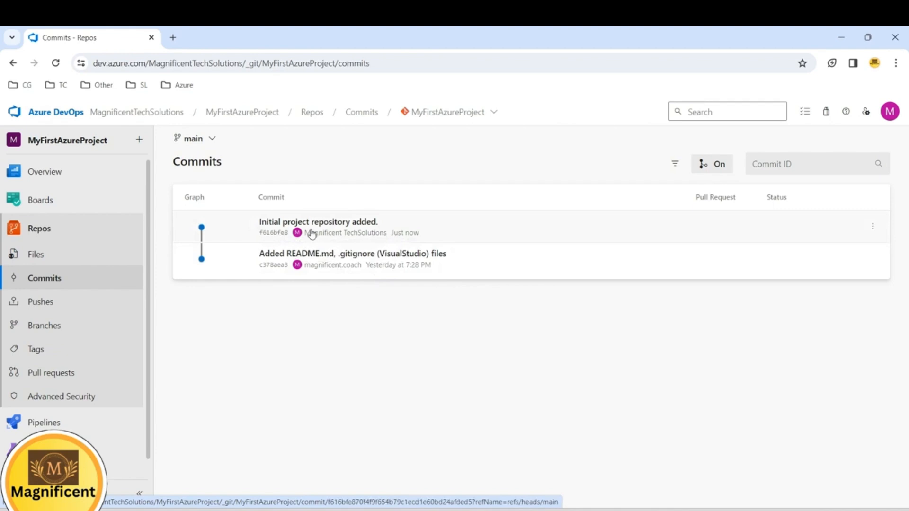
- Check the repository's files and history on the main branch, and browse into the nested ConsoleApp1 folder to examine its contents
click(60, 258)
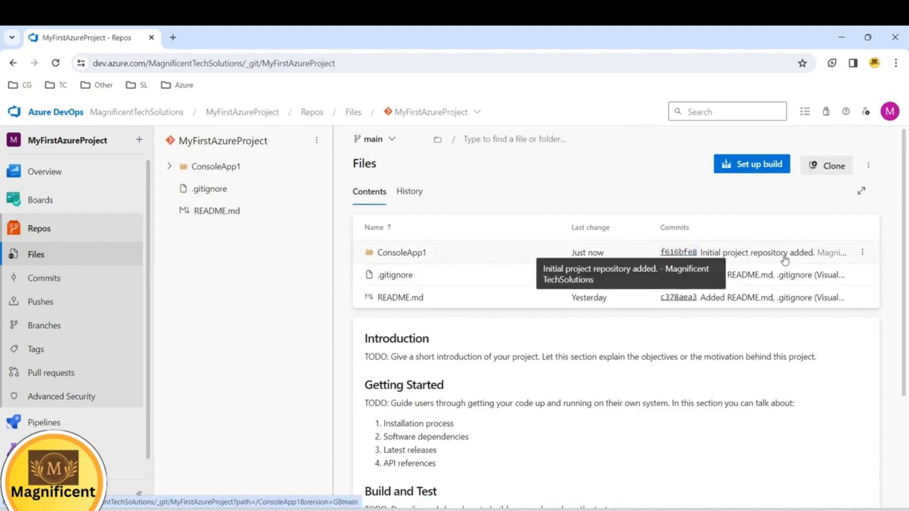
click(409, 191)
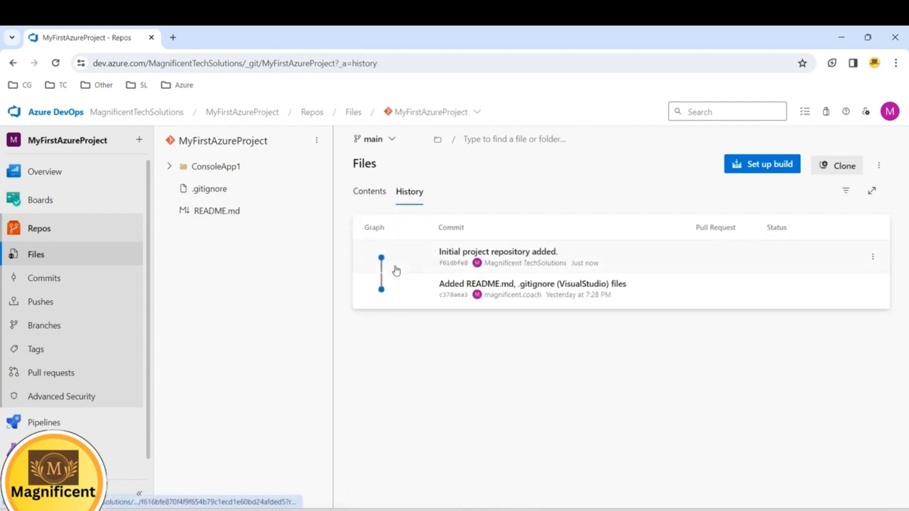
click(364, 192)
click(712, 255)
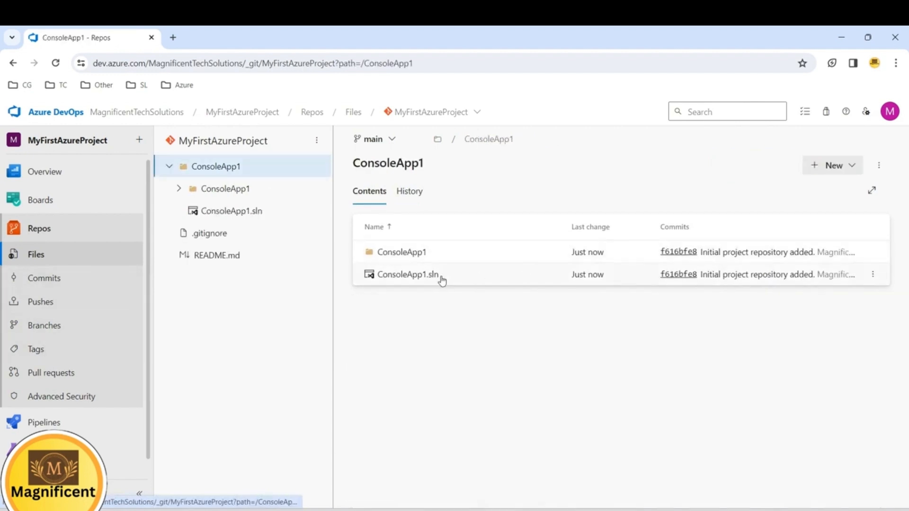
click(425, 256)
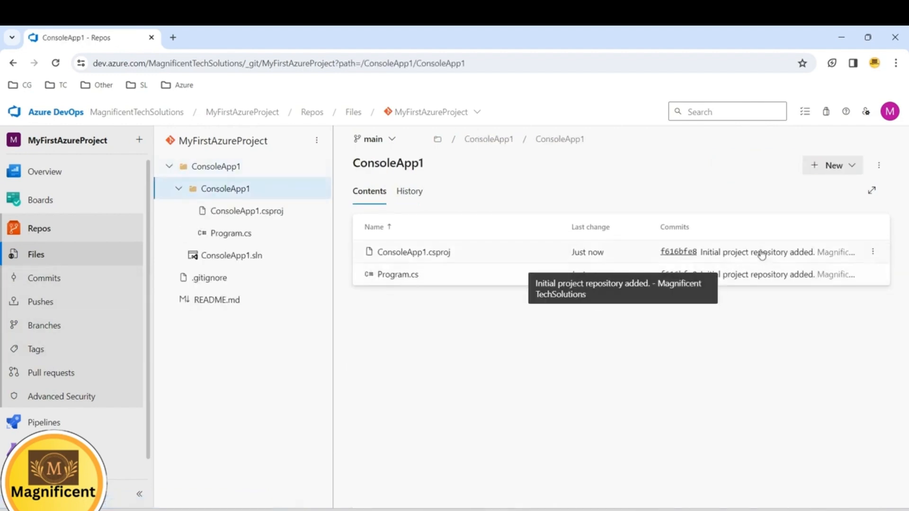